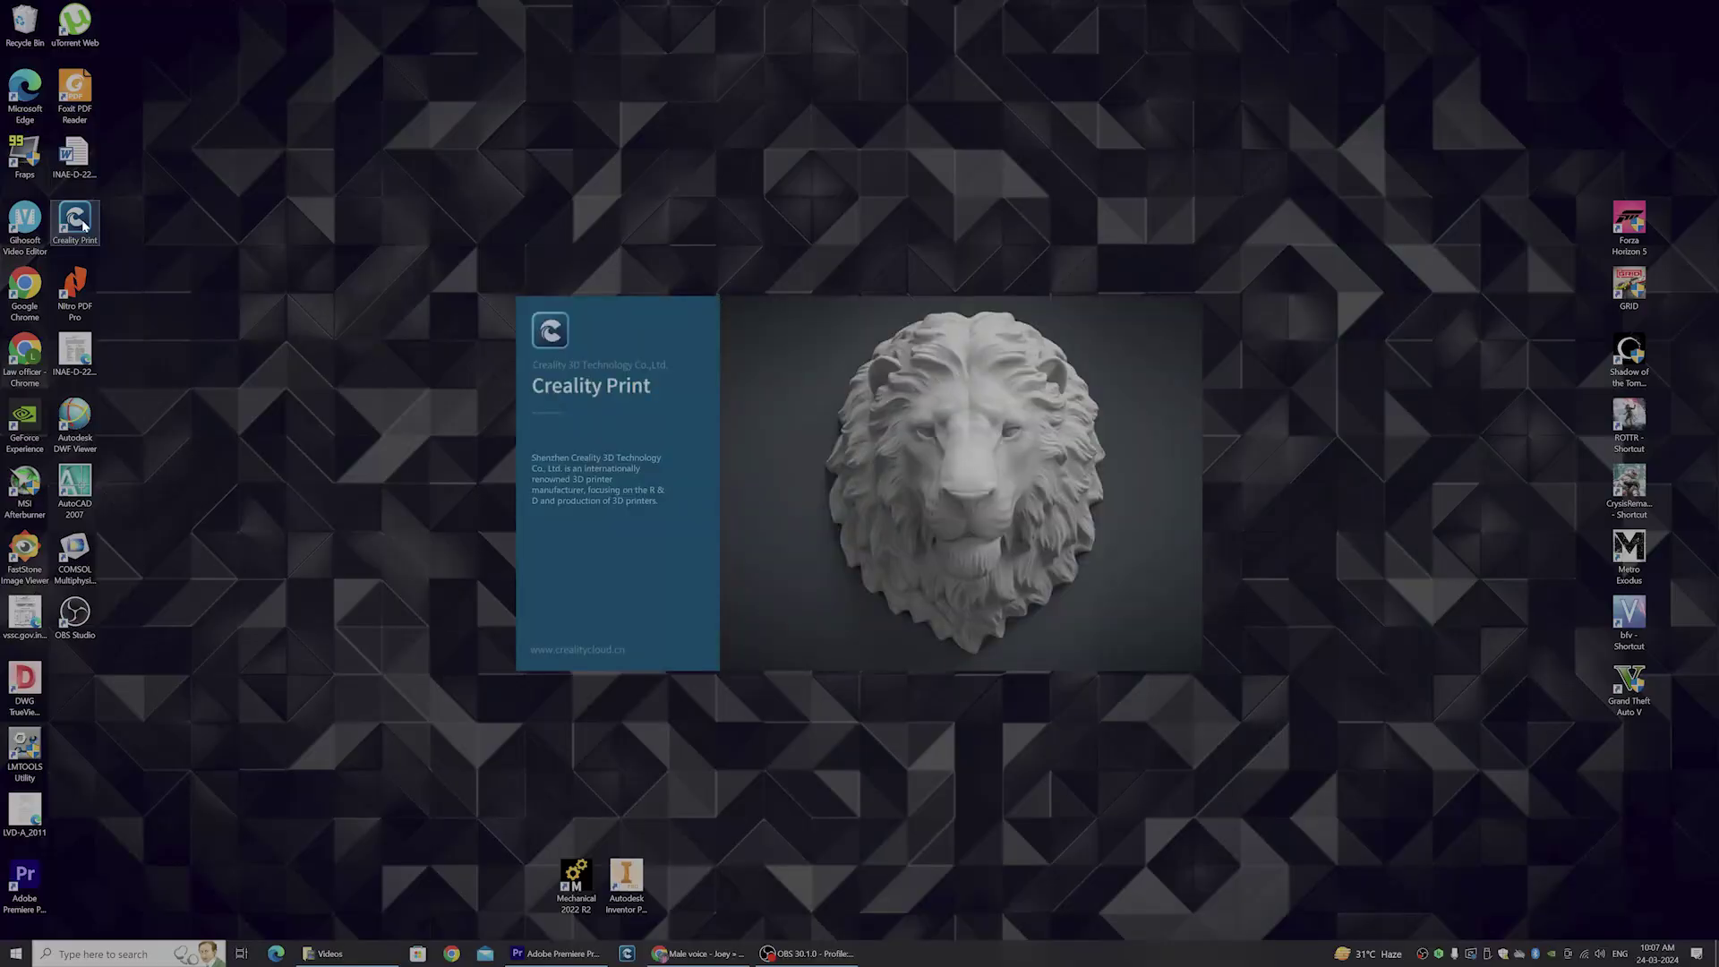
# Import the rocket part onto the build plate, slice it, and step through the sliced layer preview
pyautogui.click(31, 143)
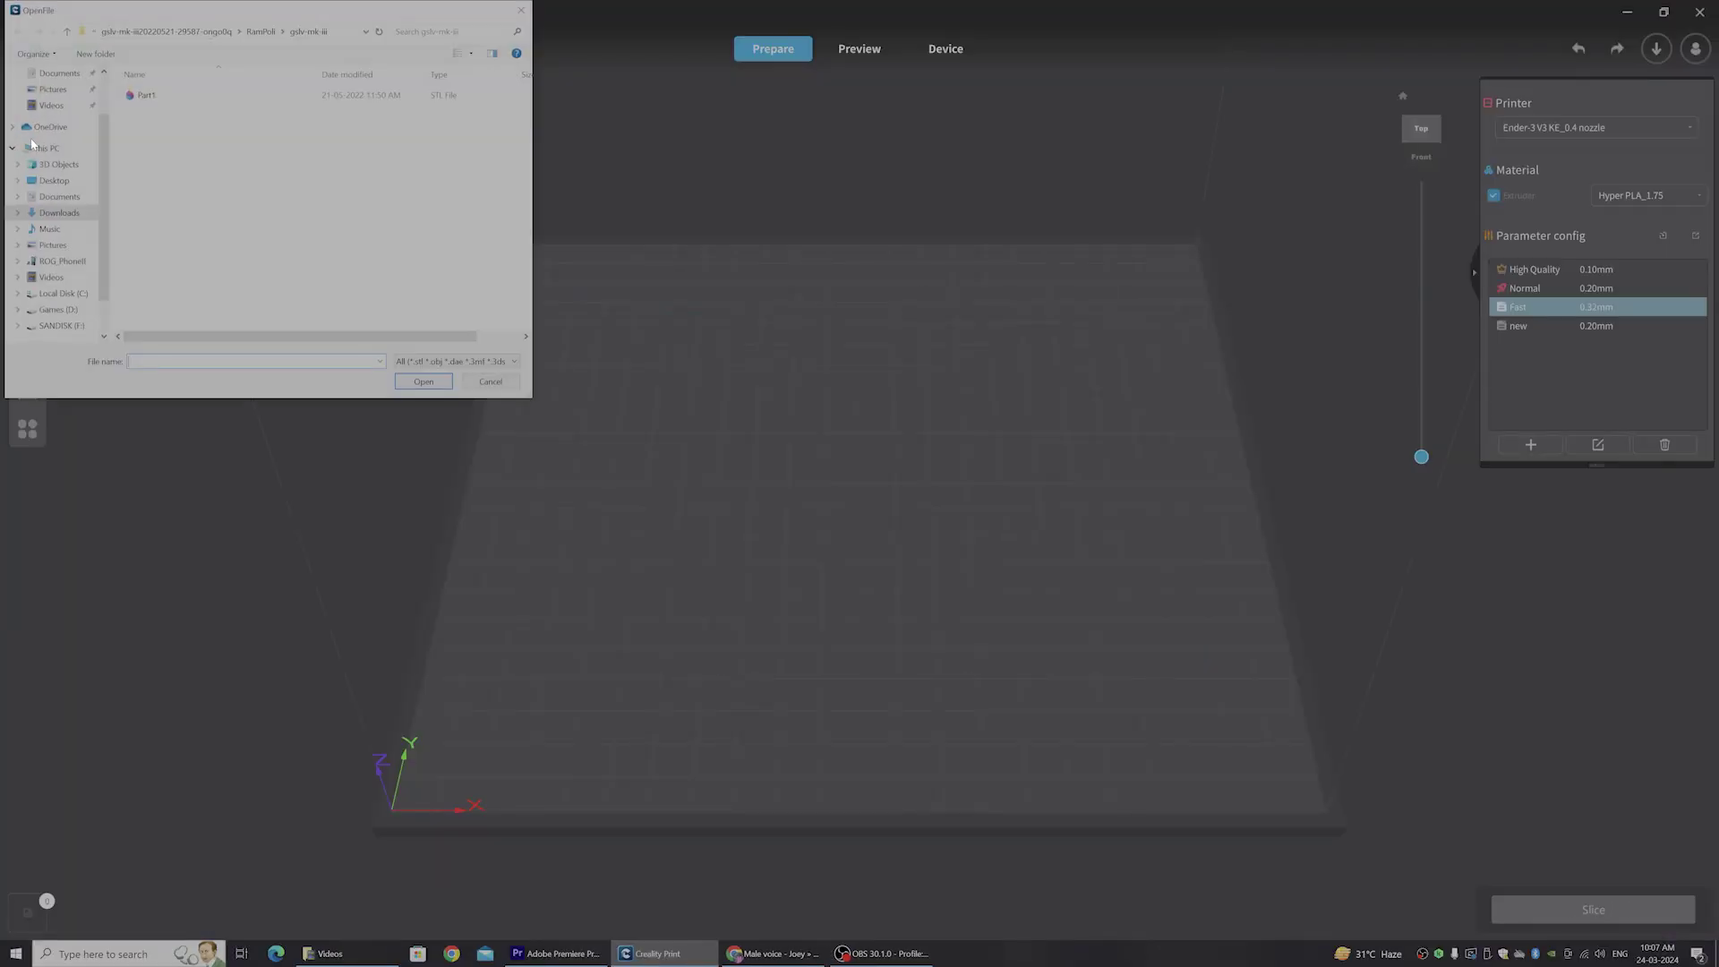
pyautogui.doubleClick(156, 98)
pyautogui.click(833, 488)
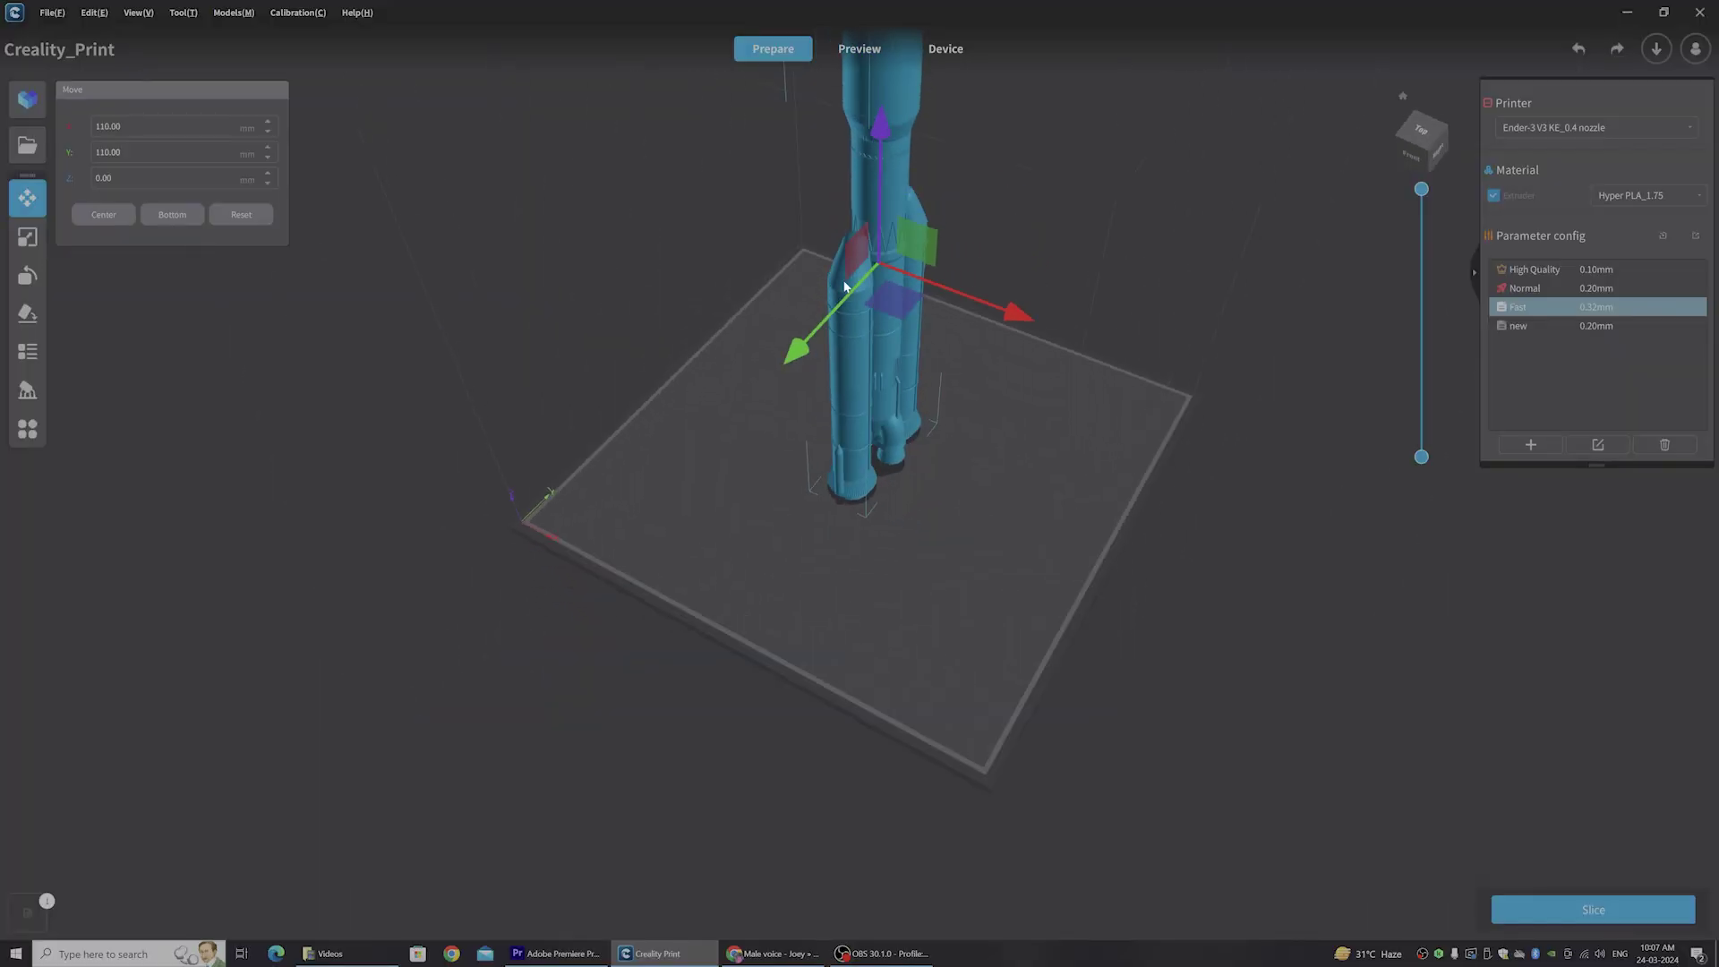
pyautogui.scroll(3, 826, 422)
pyautogui.scroll(2, 825, 422)
pyautogui.scroll(-1, 904, 415)
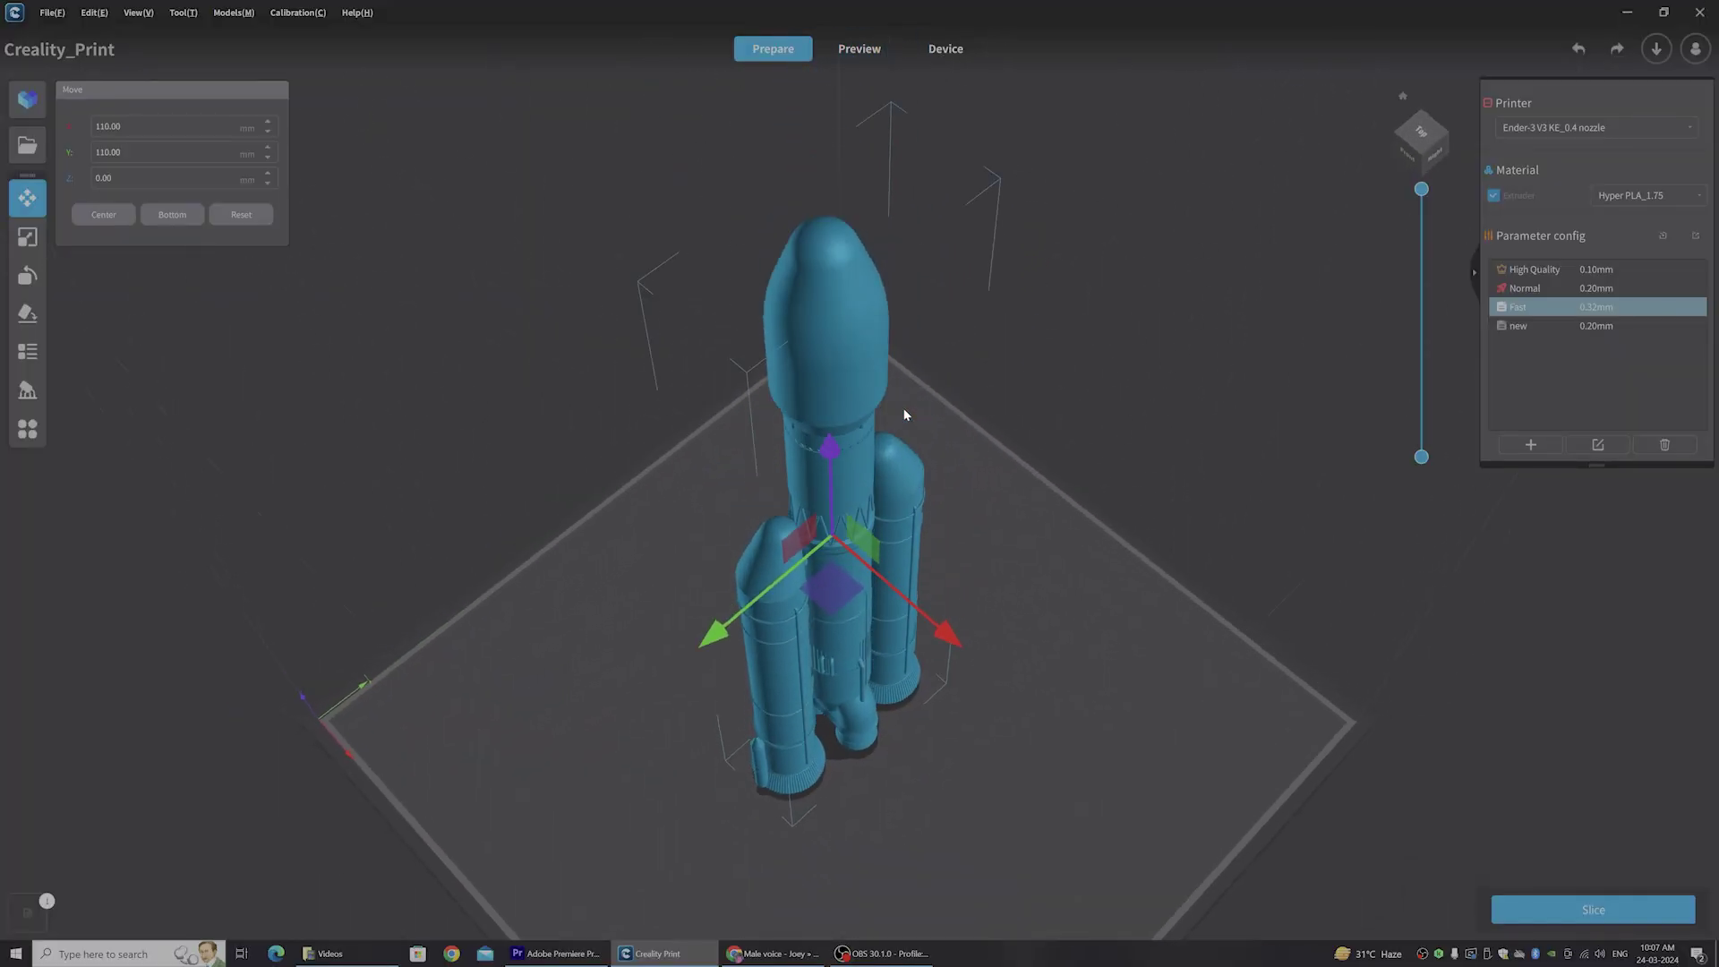
pyautogui.click(1585, 909)
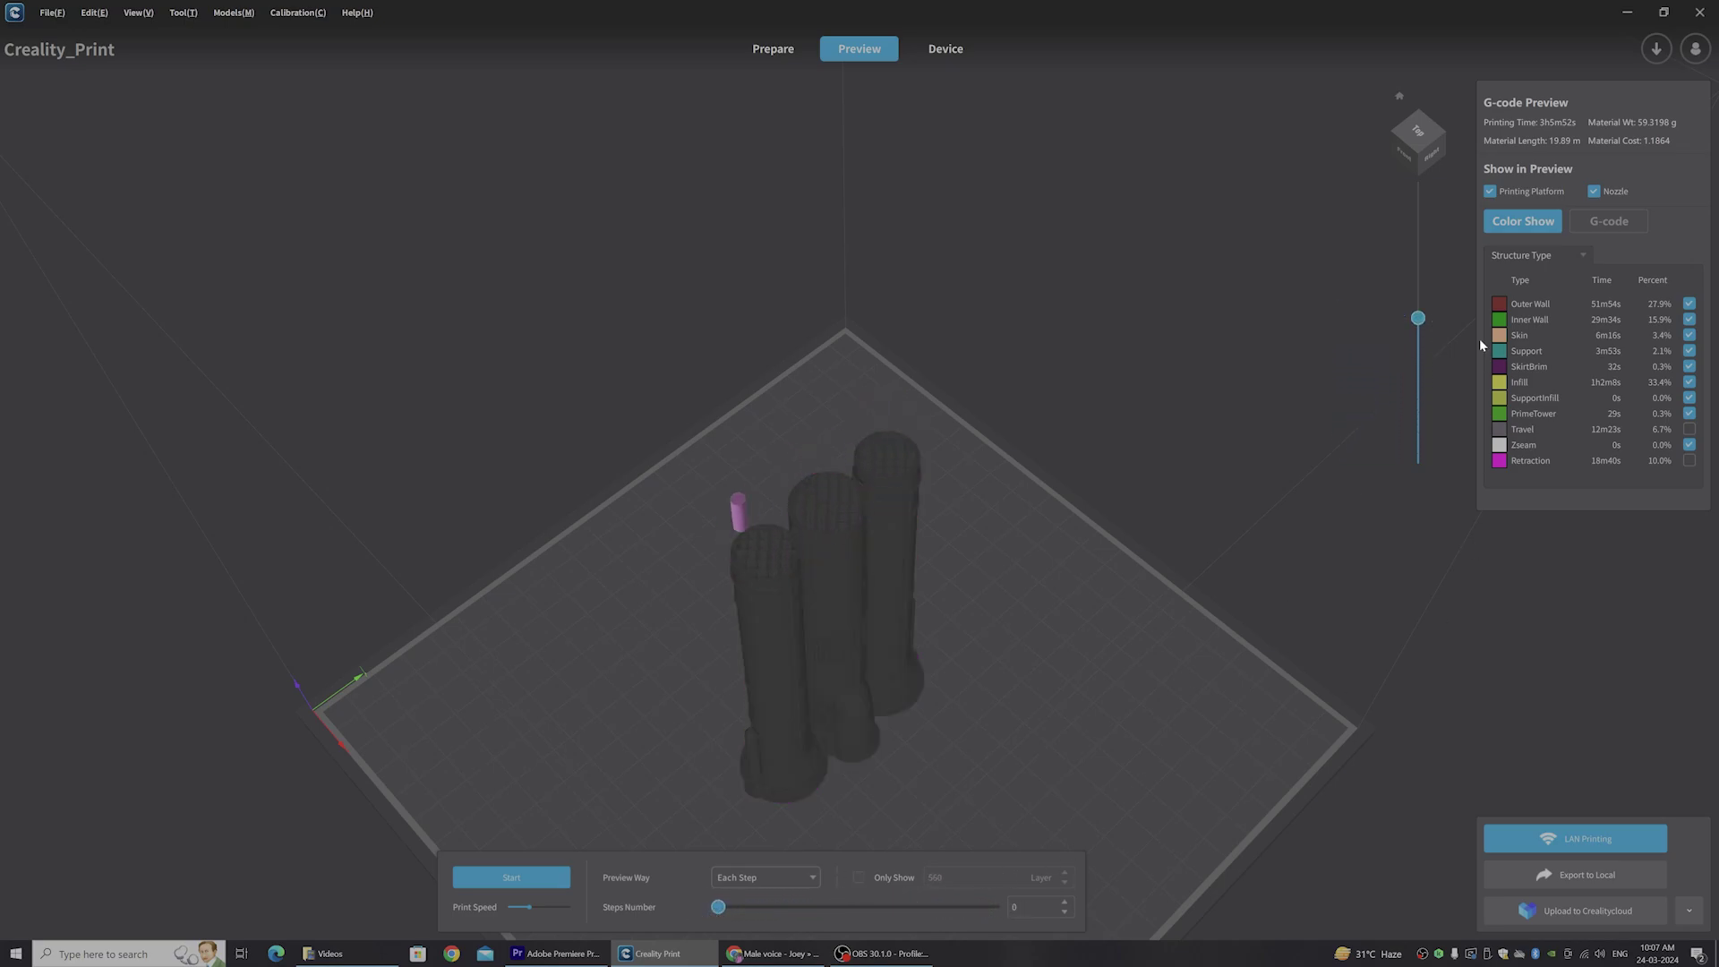
pyautogui.moveTo(1418, 319); pyautogui.dragTo(1416, 311)
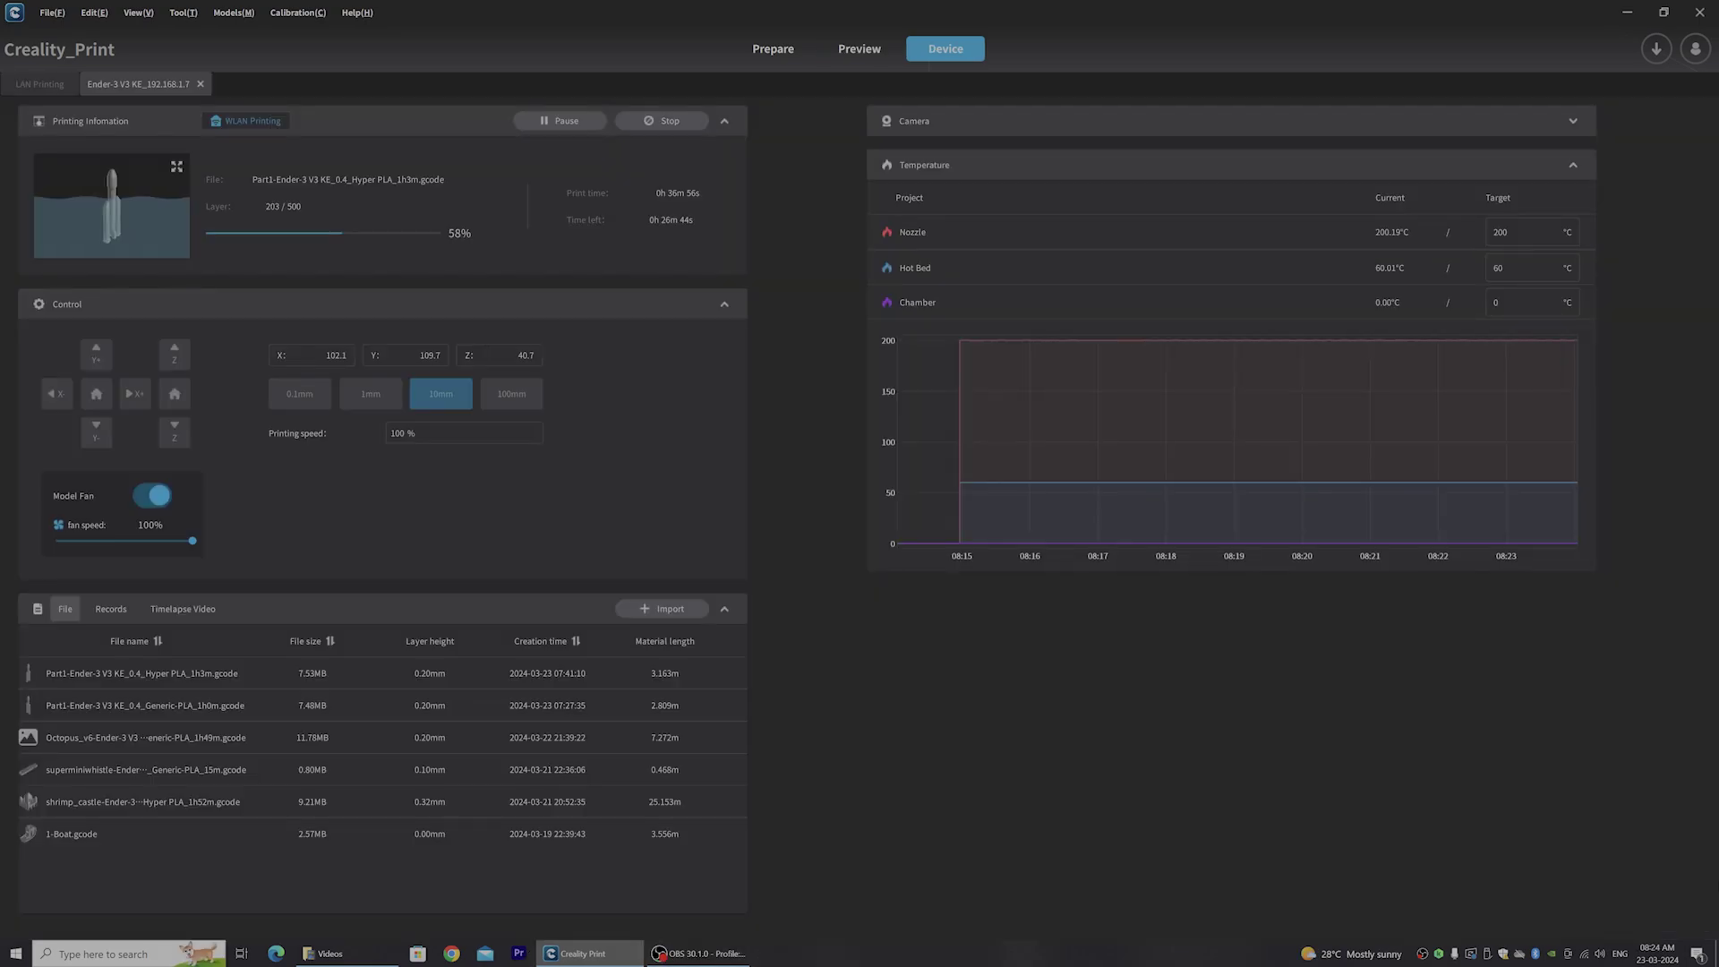